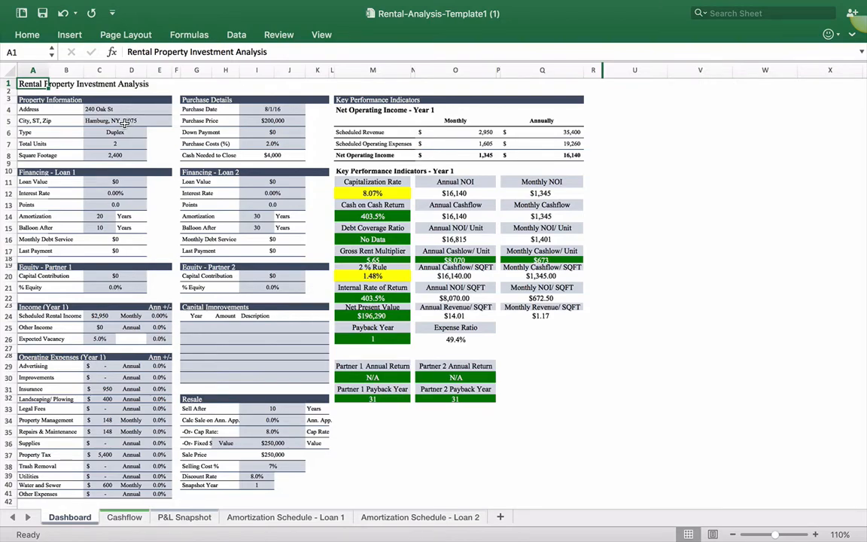
Review the dashboard's property information, purchase price, expected vacancy, insurance and landscaping expense entries.
left_click_drag(113, 109, 199, 153)
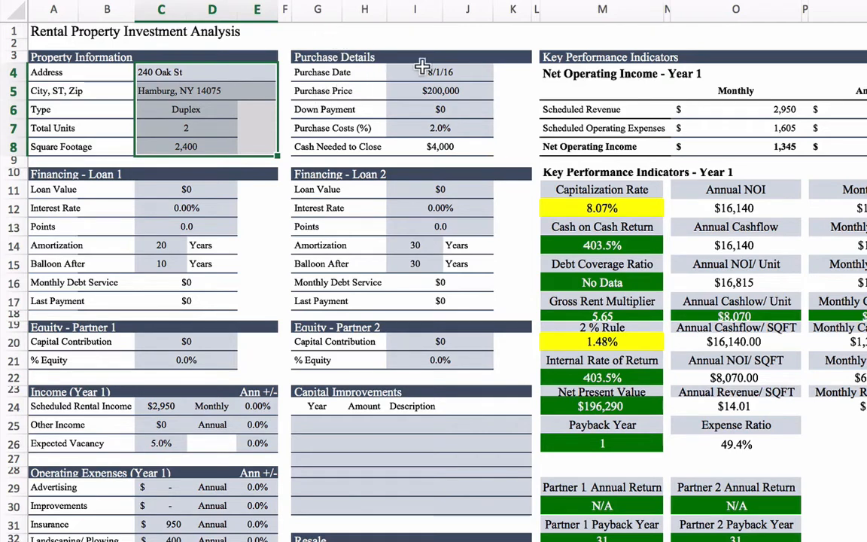
left_click(464, 91)
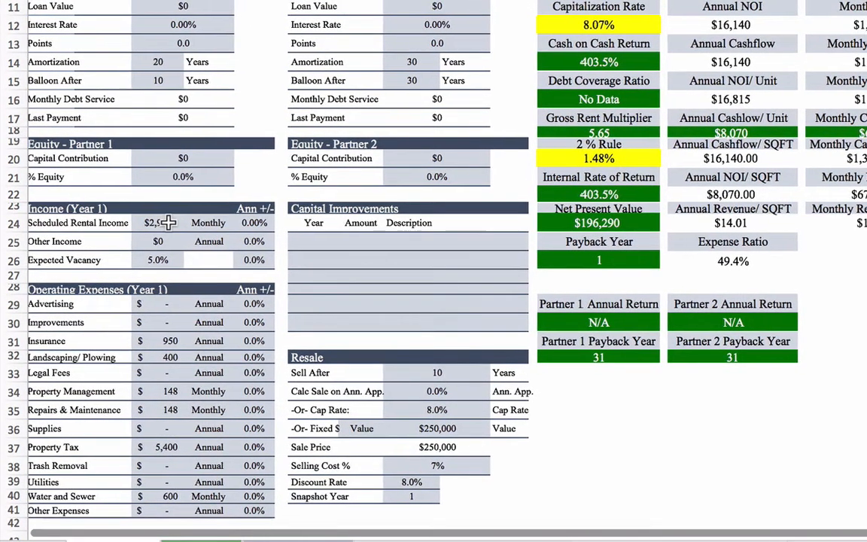
left_click(148, 258)
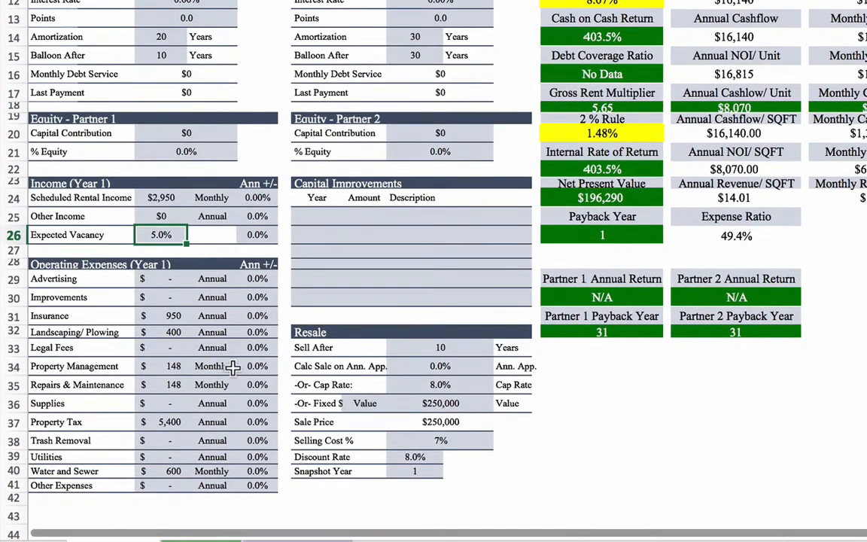
left_click(172, 317)
type("950")
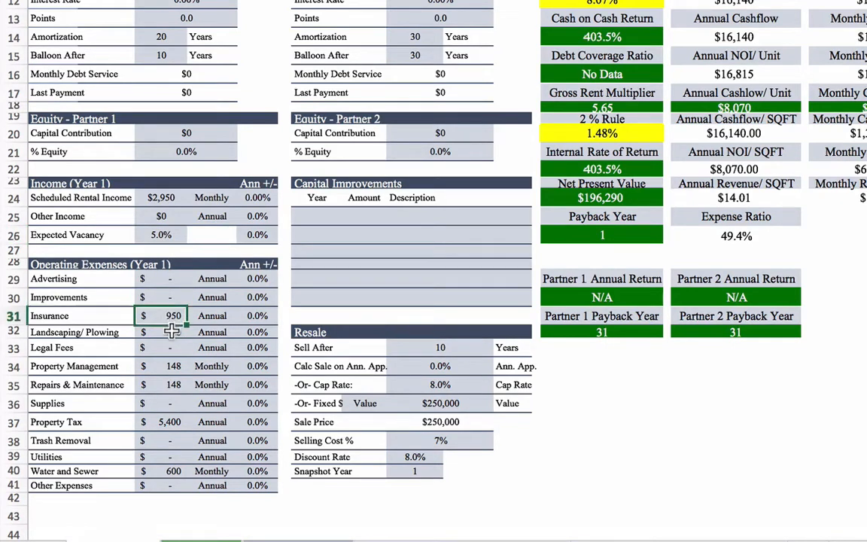
left_click(173, 333)
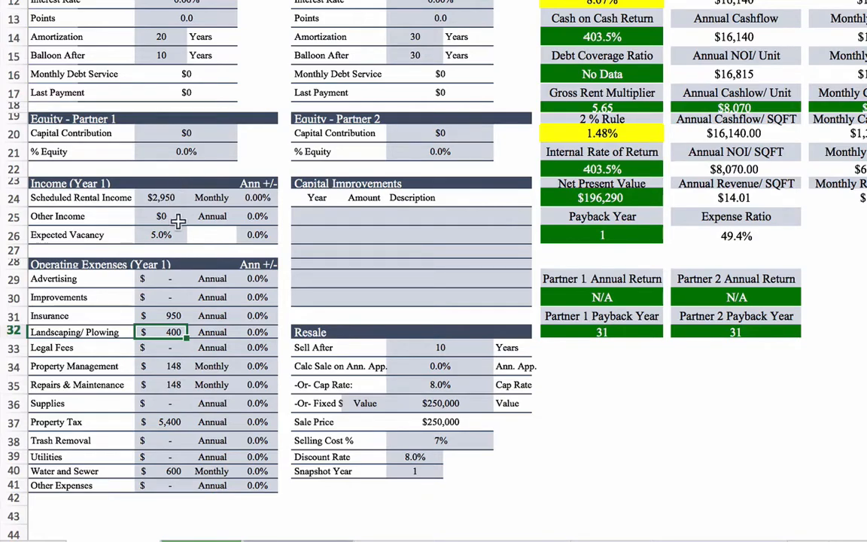
Set Loan 1's loan value to $150,000 and its interest rate to 5.5%.
scroll(165, 231, "up", 1)
scroll(173, 232, "right", 1)
scroll(173, 233, "left", 1)
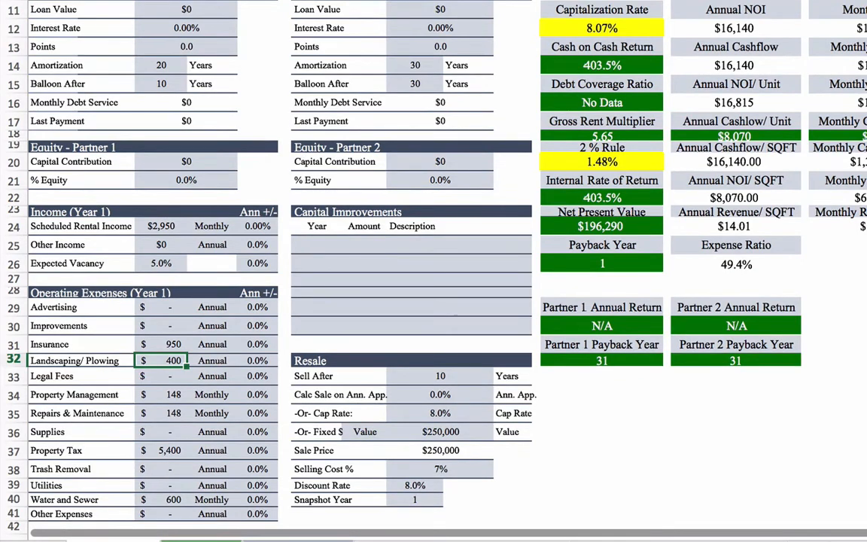
scroll(433, 91, "up", 4)
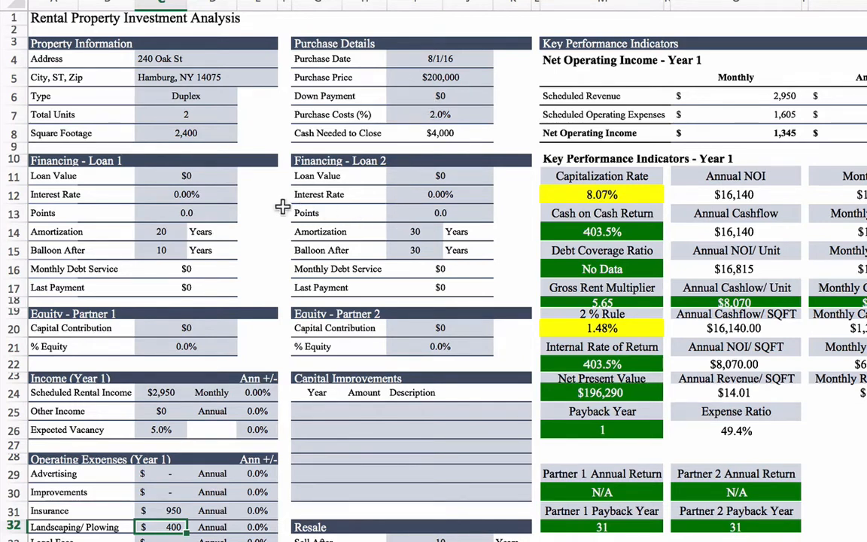
left_click(205, 177)
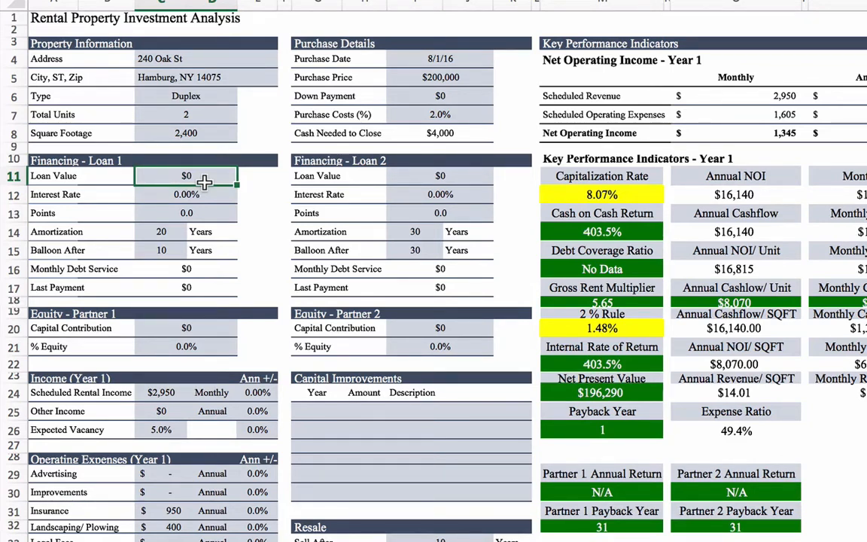
type("150,")
type("0000")
key("Return")
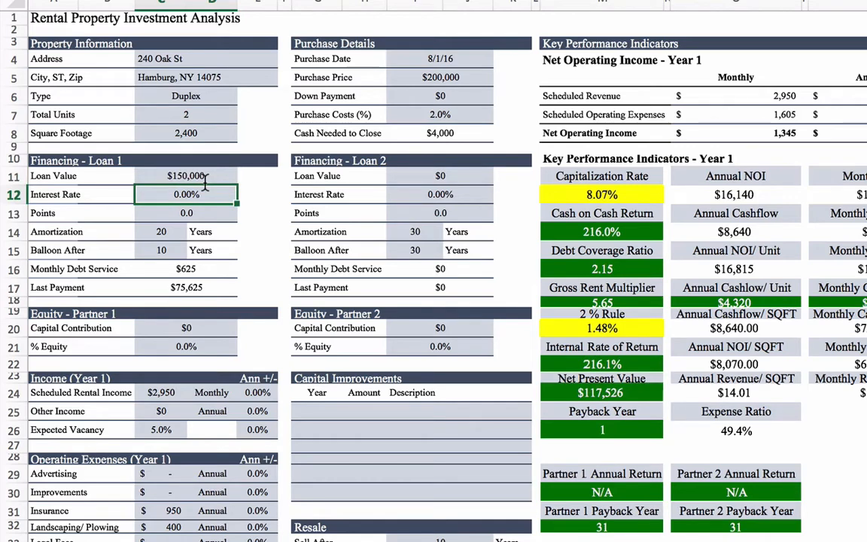
type("5.5")
key("Return")
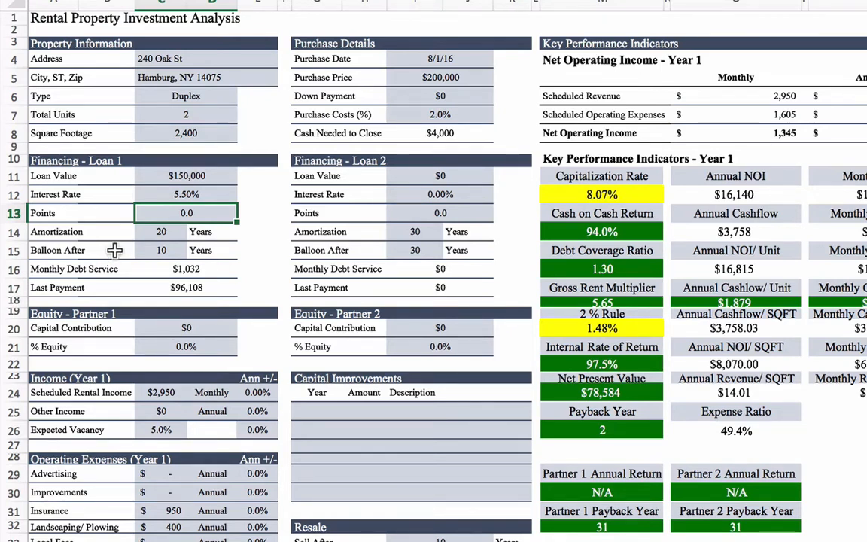
Try a 30-year amortization with a balloon after 30 years on Loan 1, and undo both changes.
left_click(161, 232)
type("30")
key("Return")
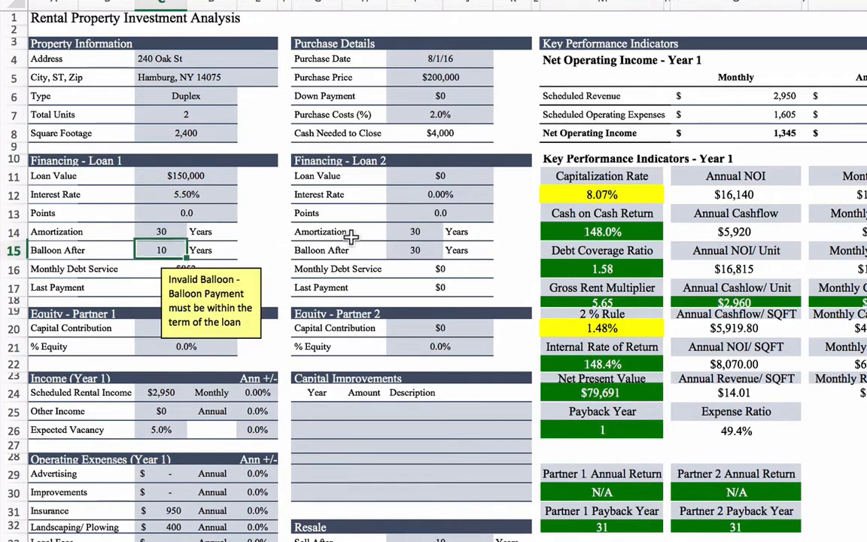
type("30")
key("Return")
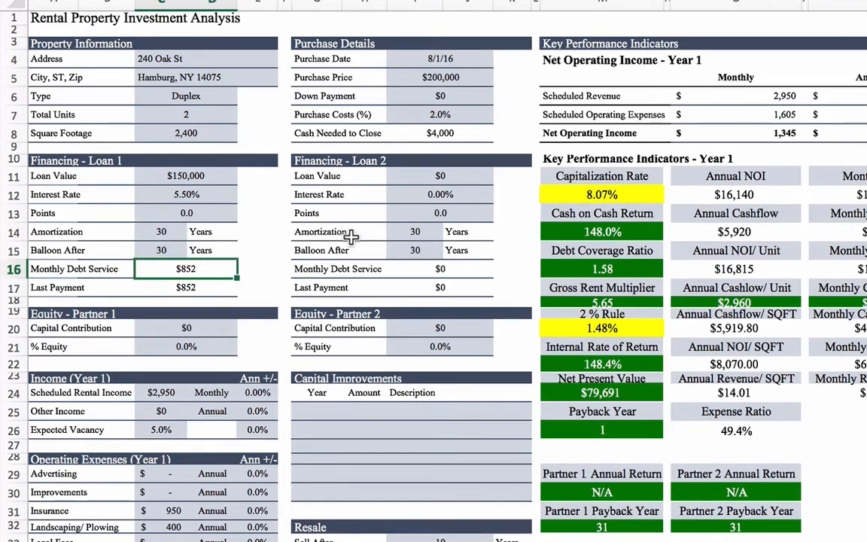
key("super+z")
key("super+z")
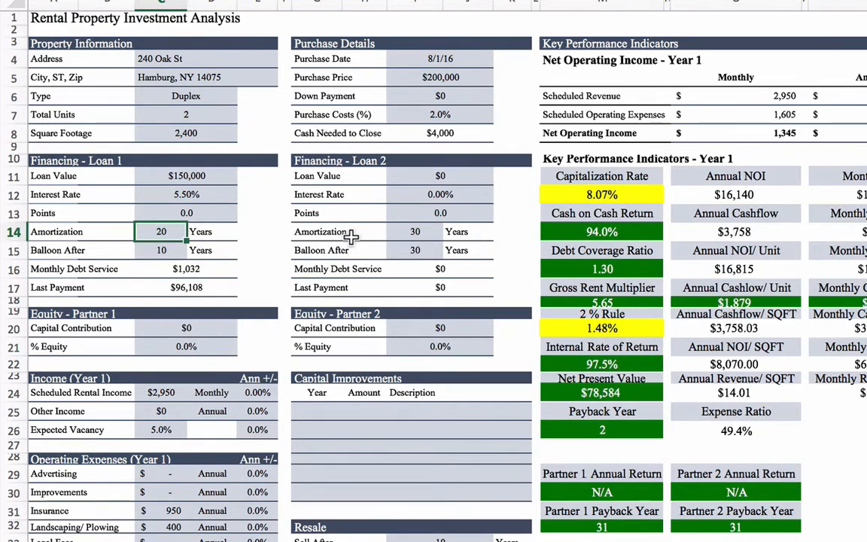
Set the down payment in the purchase details to $25,000.
left_click(224, 180)
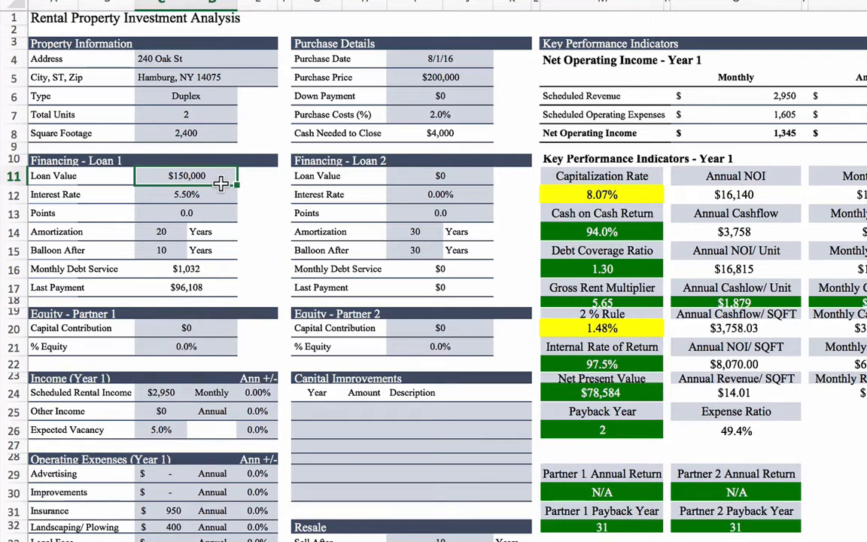
left_click(464, 98)
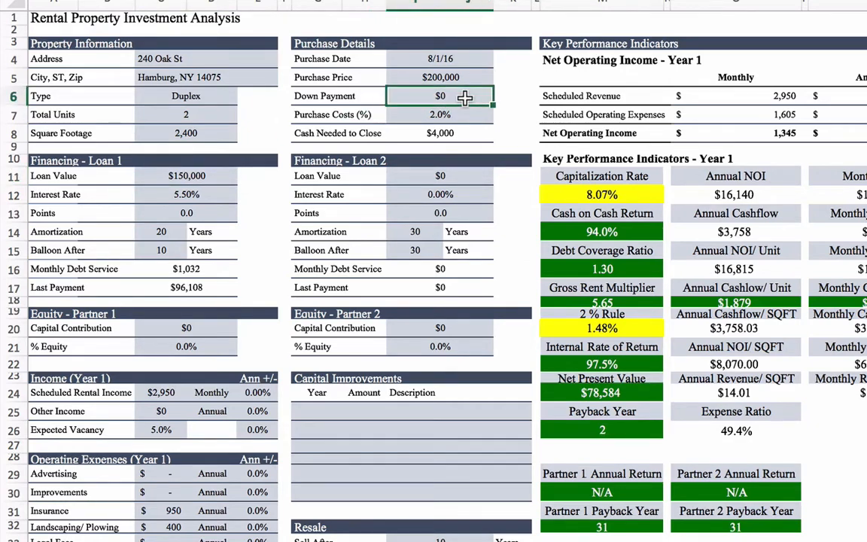
type("25000")
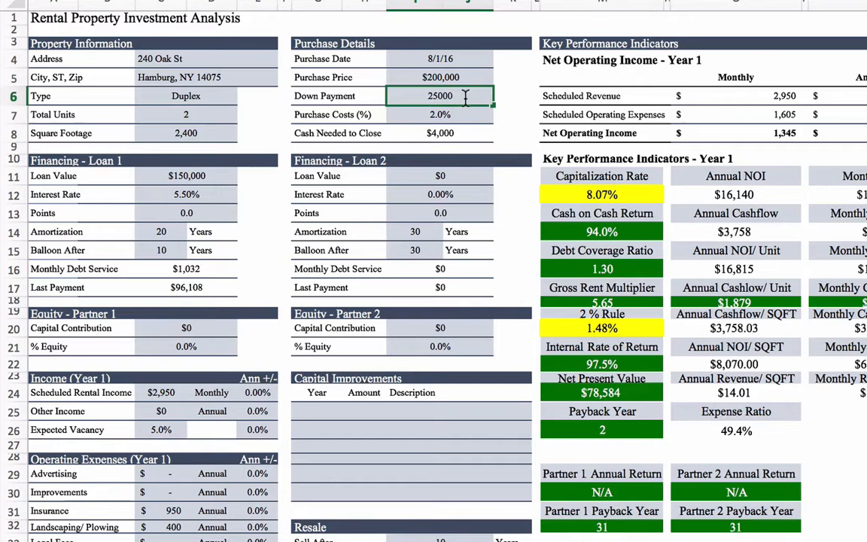
key("Return")
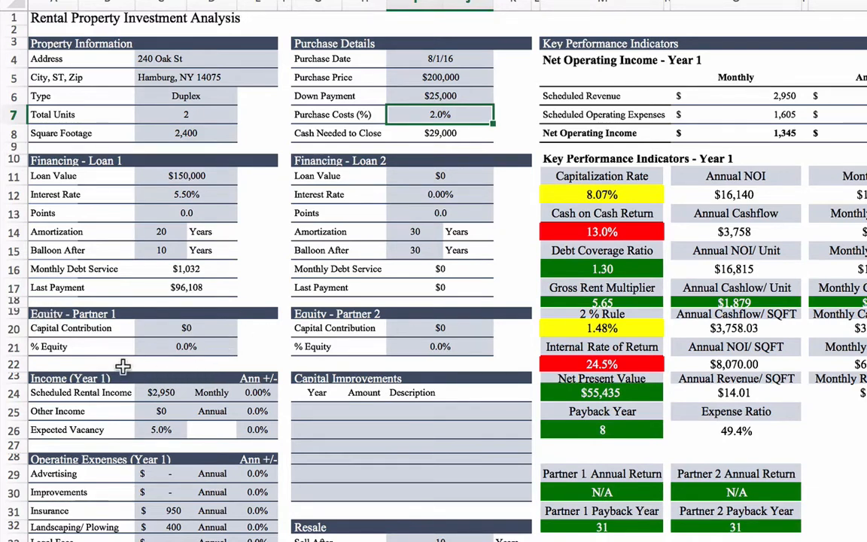
Set Partner 1's capital contribution to $25,000.
left_click(212, 332)
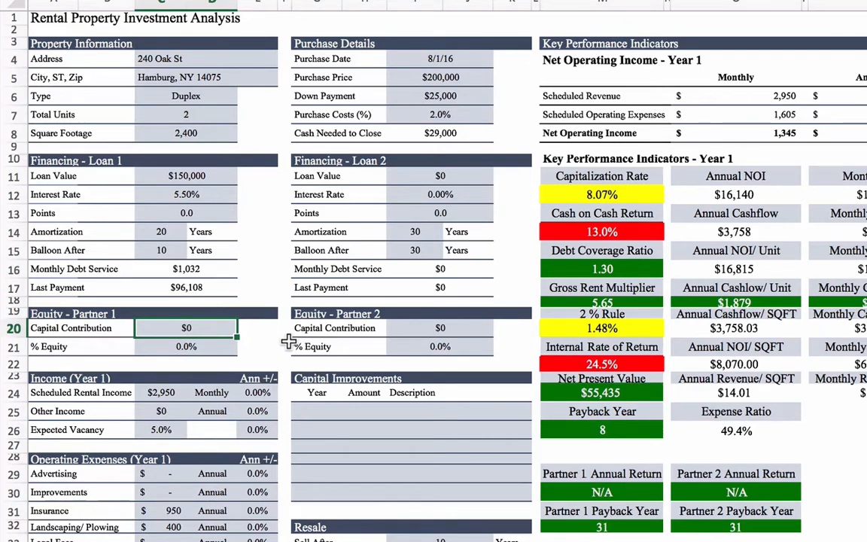
type("250,000")
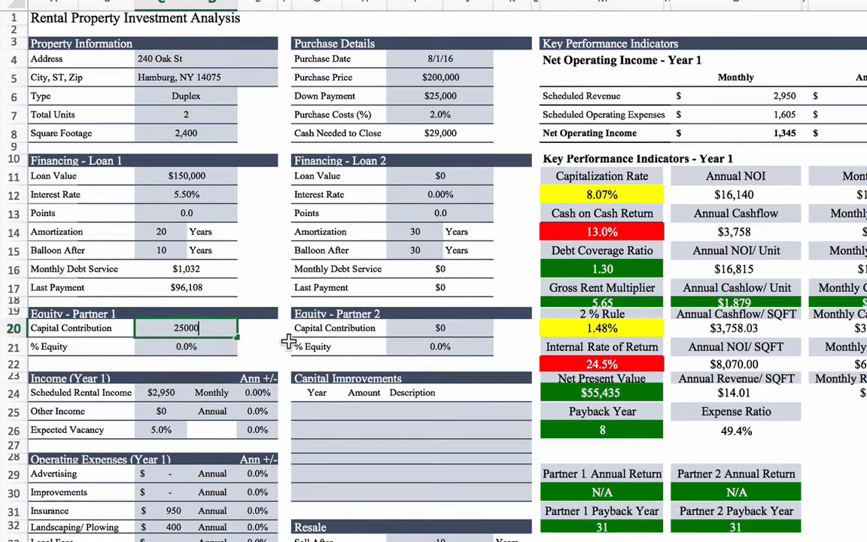
key("Return")
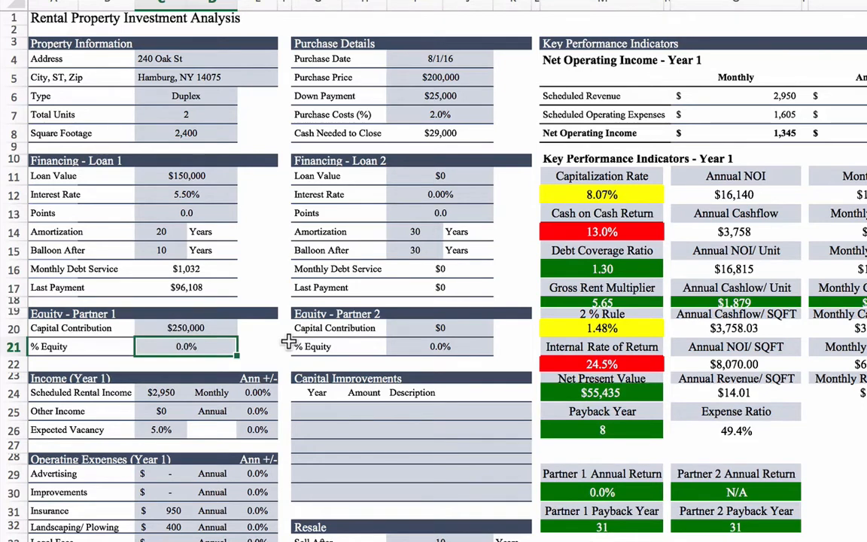
key("Up")
type("25000")
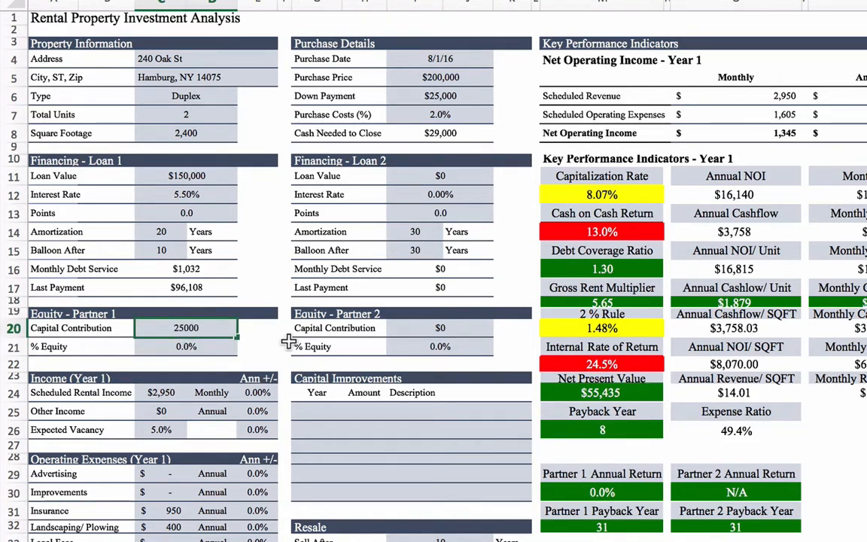
key("Return")
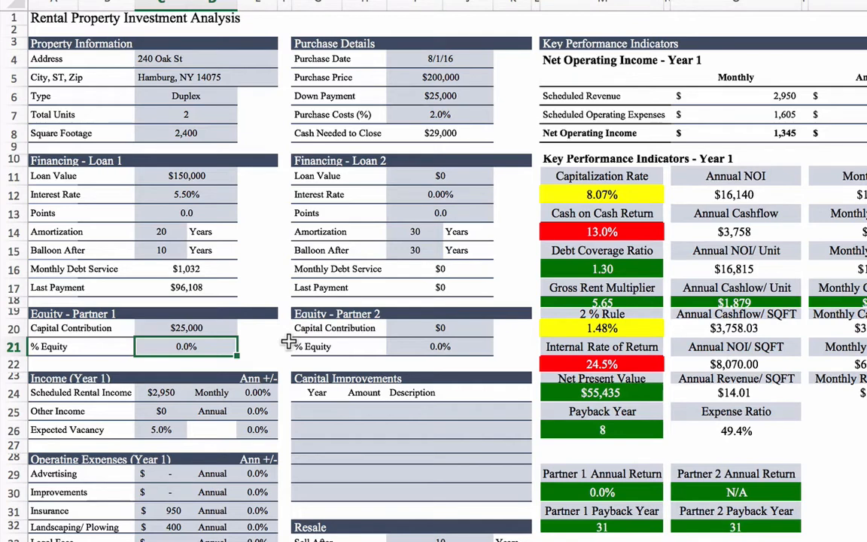
Set Partner 1's equity share to 12.5%.
type("12.5")
key("ctrl+Return")
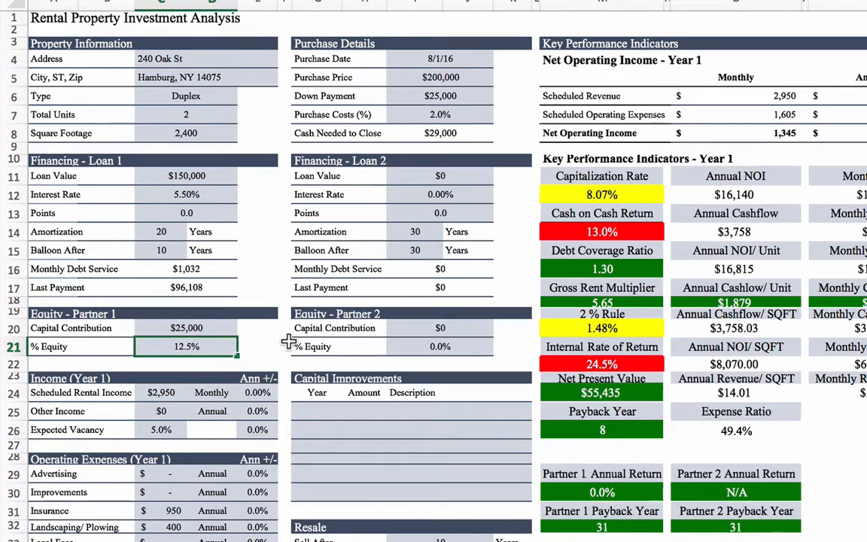
key("Tab")
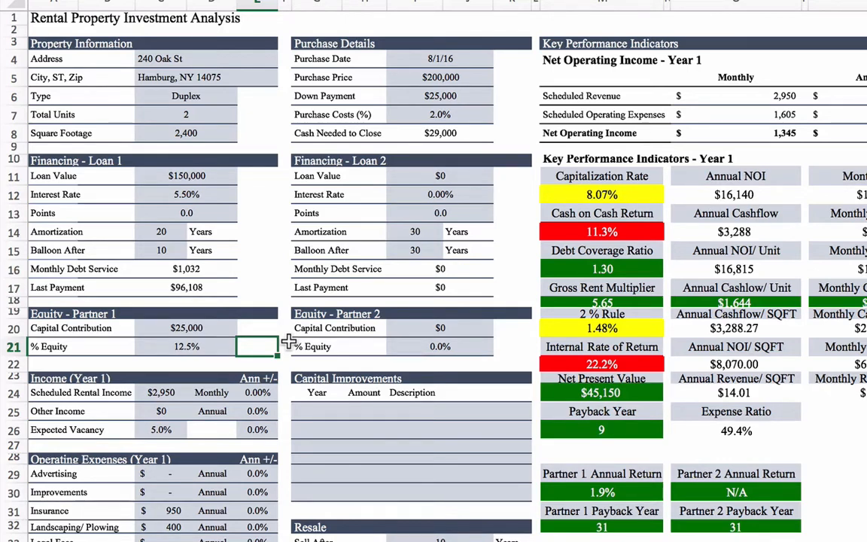
key("Left")
key("Up")
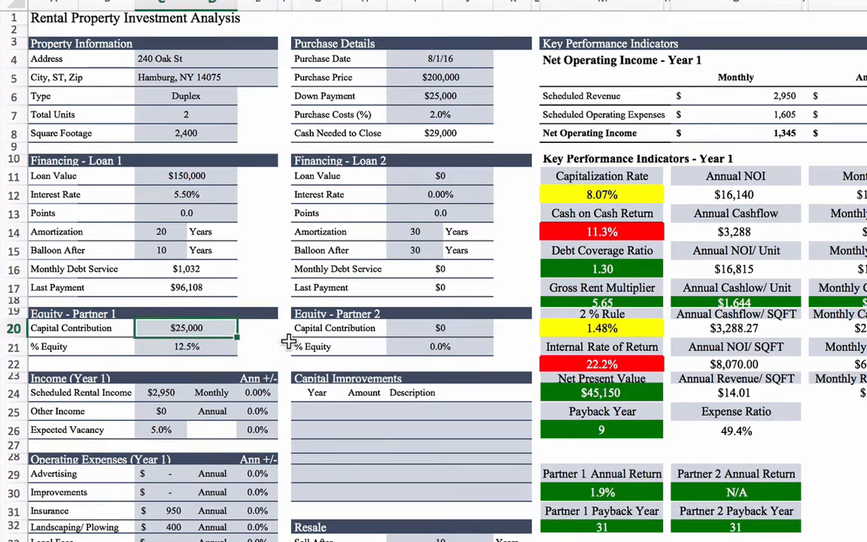
key("Down")
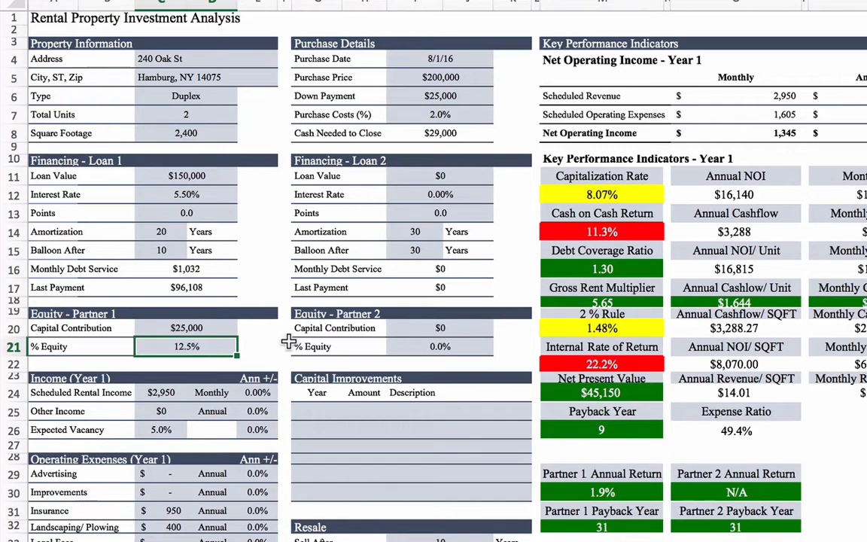
Examine the 2017 scheduled rental income and operating expenses, from insurance to water and sewer, on the Cashflow sheet.
scroll(197, 263, "down", 2)
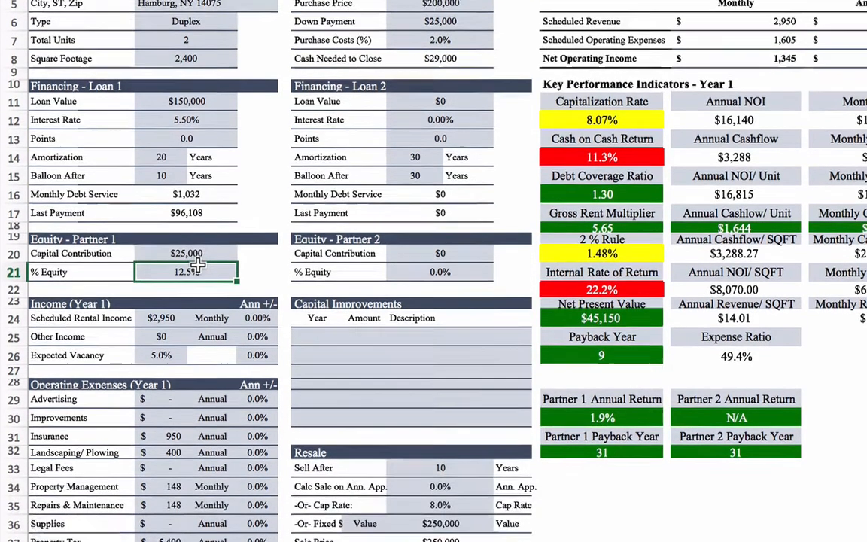
scroll(197, 264, "down", 3)
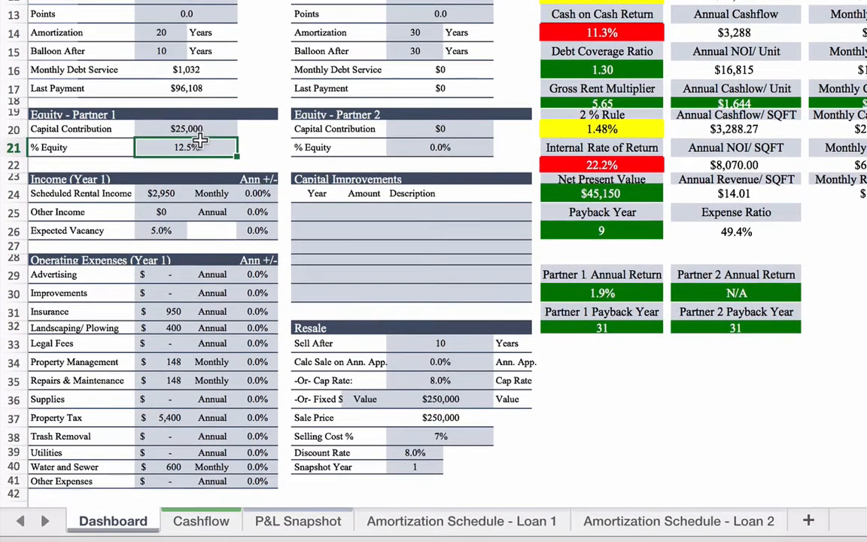
left_click(214, 531)
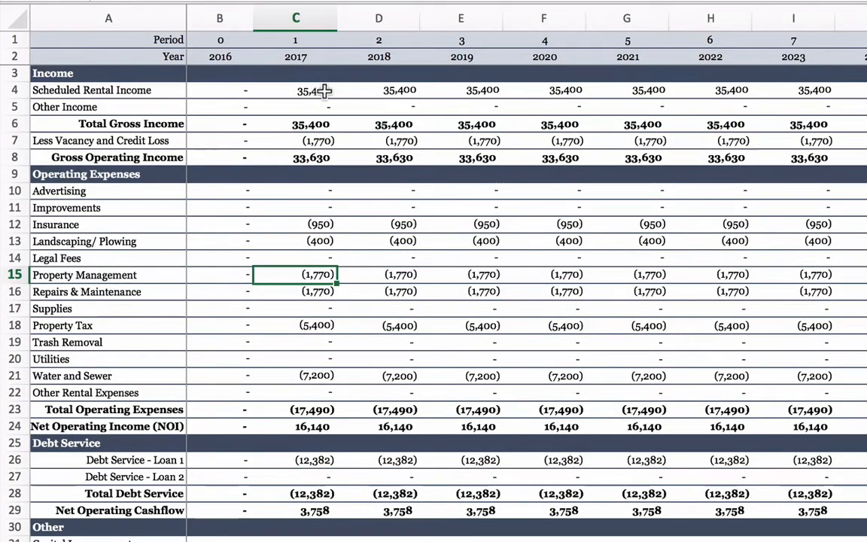
left_click(324, 90)
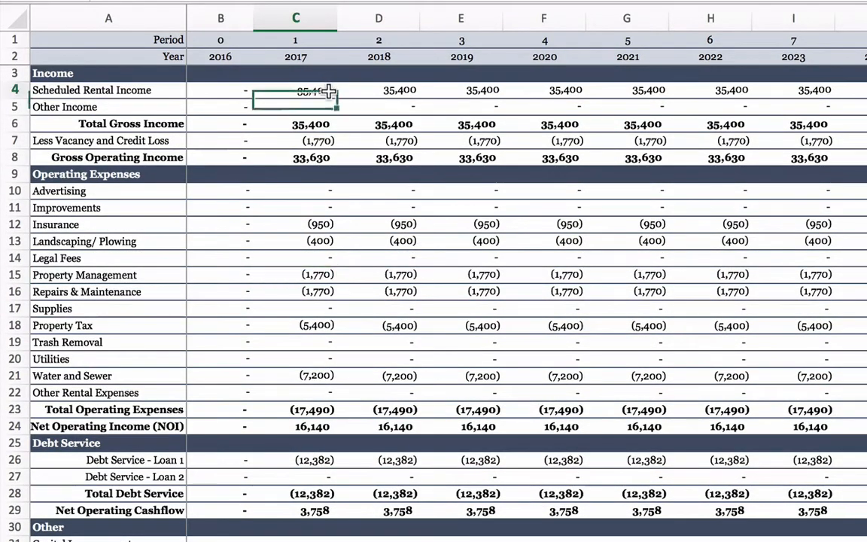
left_click(323, 188)
left_click_drag(315, 224, 318, 382)
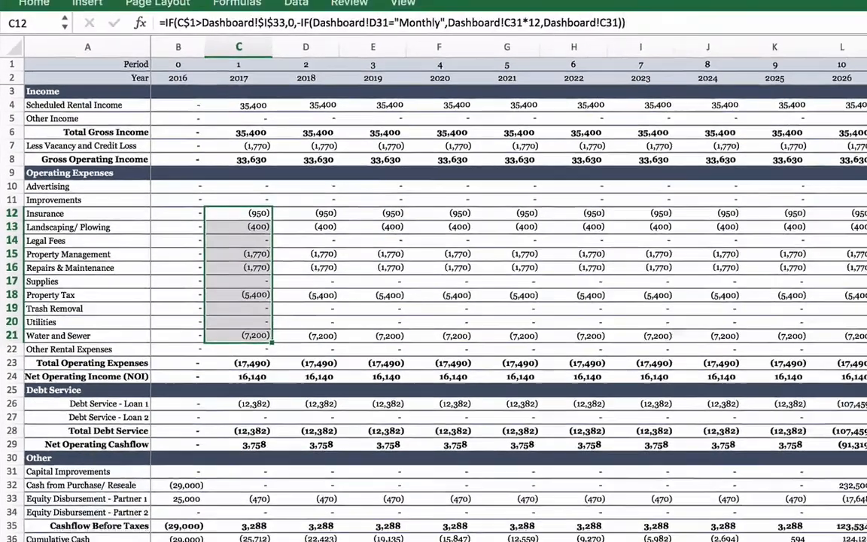
Change the Water and Sewer expense on the Dashboard to Annual and check the 2017 net operating income on the Cashflow sheet.
left_click(71, 516)
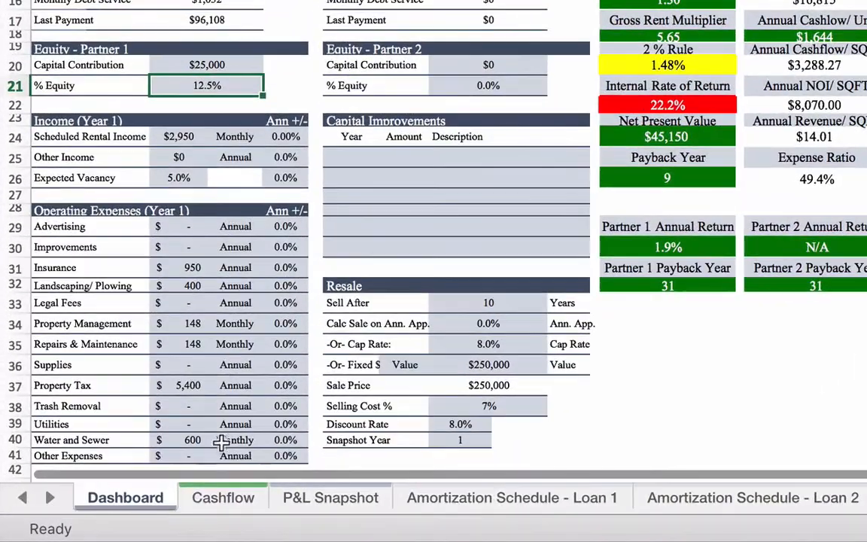
left_click(230, 442)
left_click(273, 442)
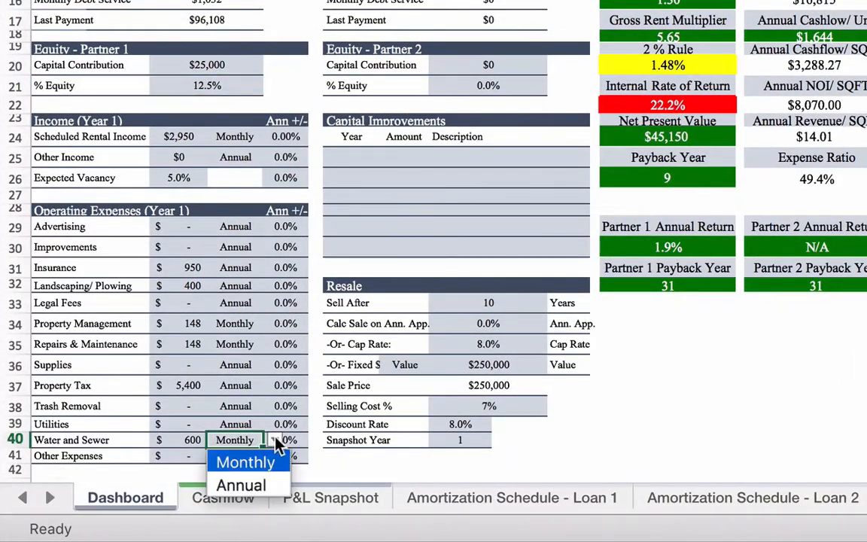
left_click(240, 485)
left_click(222, 497)
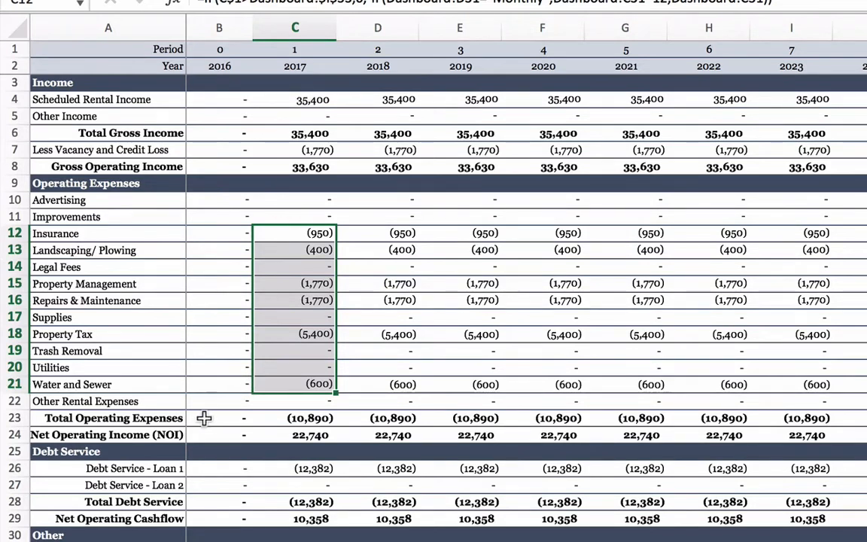
left_click(298, 435)
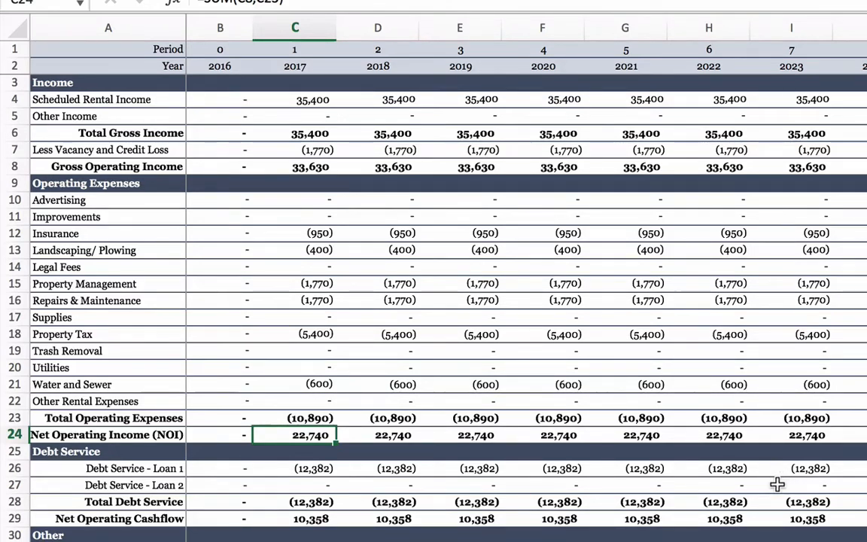
Examine 2017's Loan 1 debt service, net operating cashflow, Partner 1 equity disbursement and cashflow before taxes on the Cashflow sheet.
left_click(329, 467)
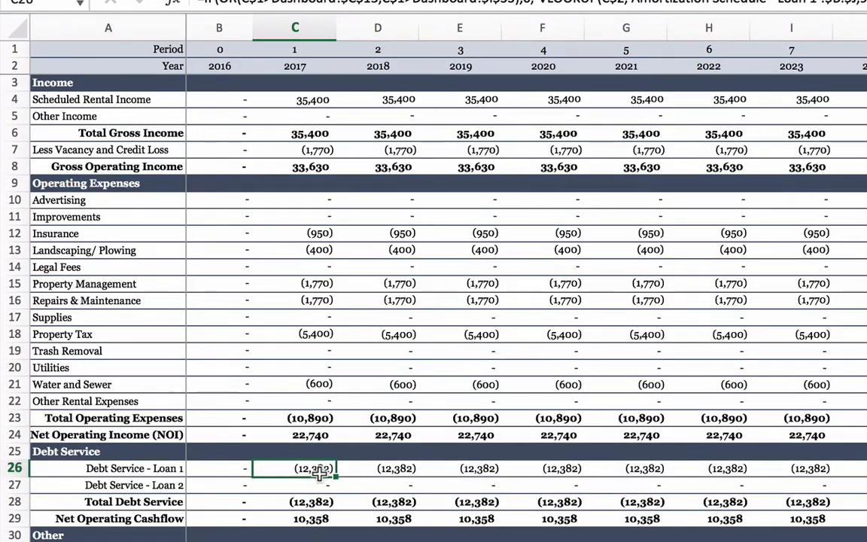
left_click(332, 518)
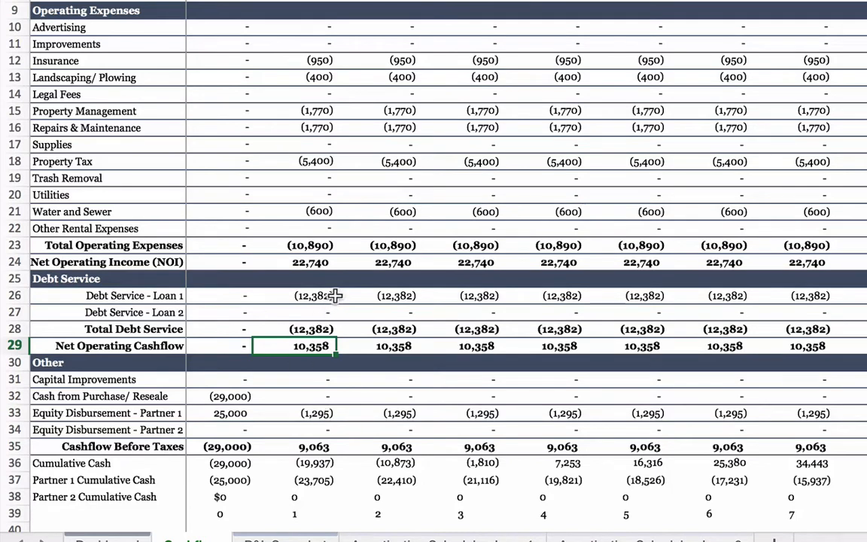
left_click(301, 416)
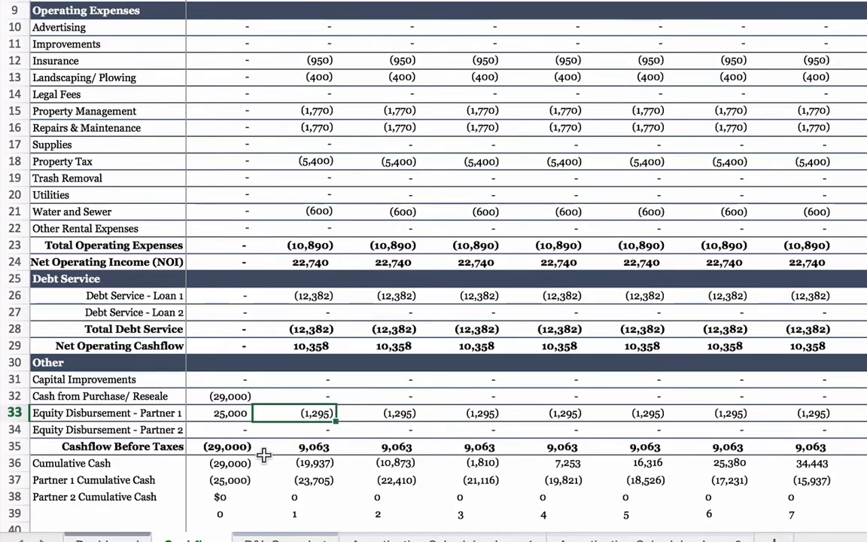
left_click(322, 448)
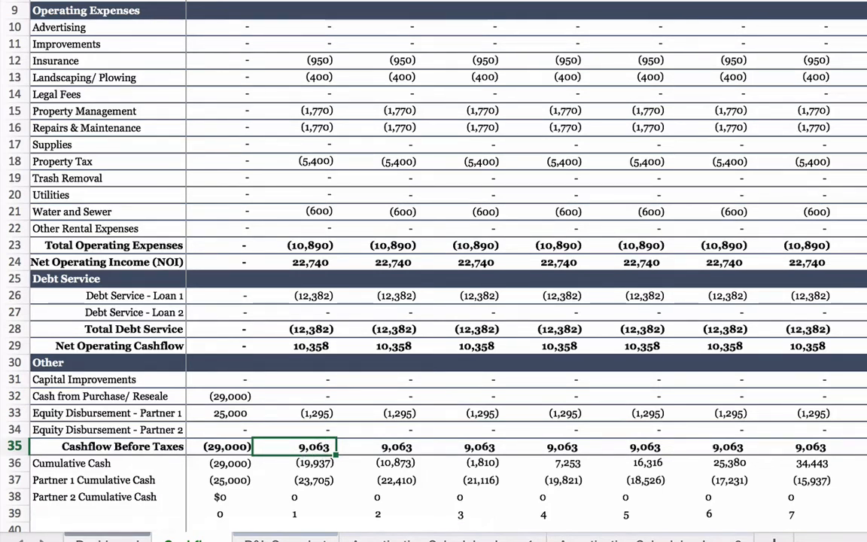
On the Dashboard, set Partner 1's equity share to 25% and check the partner's annual return.
key("ctrl+Page_Up")
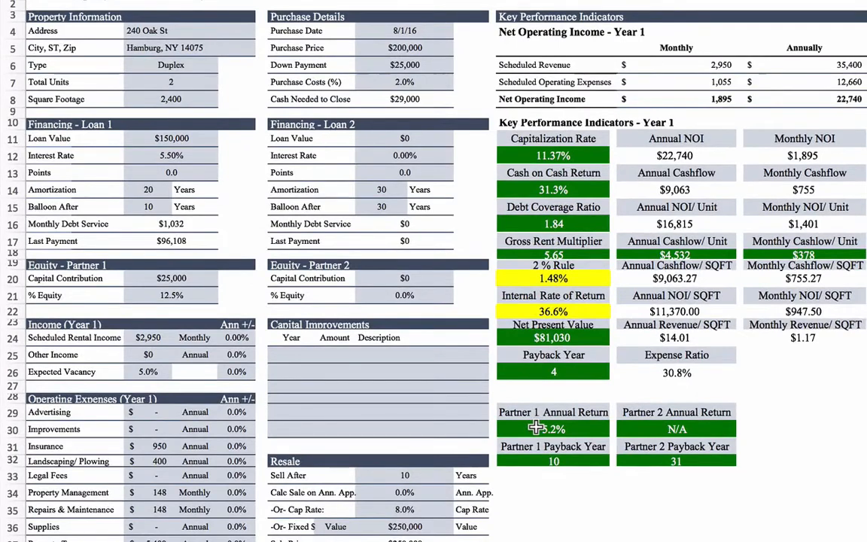
left_click(537, 427)
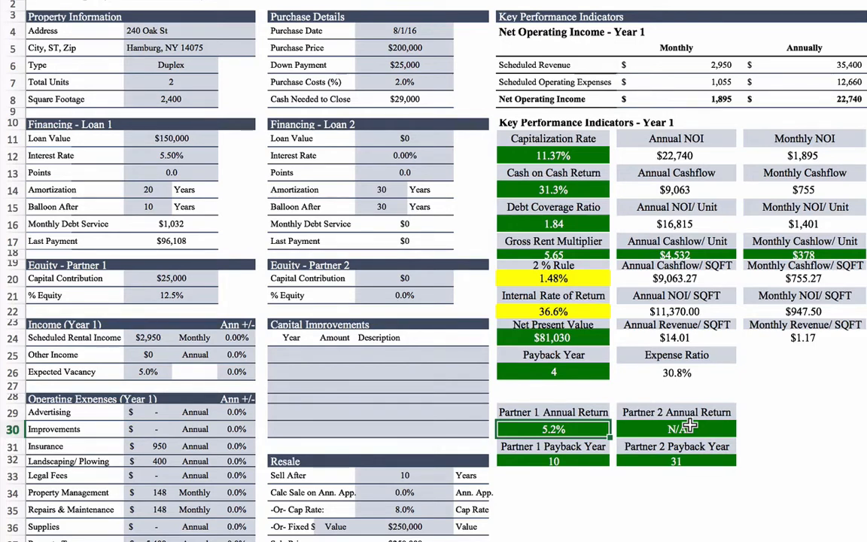
left_click(184, 295)
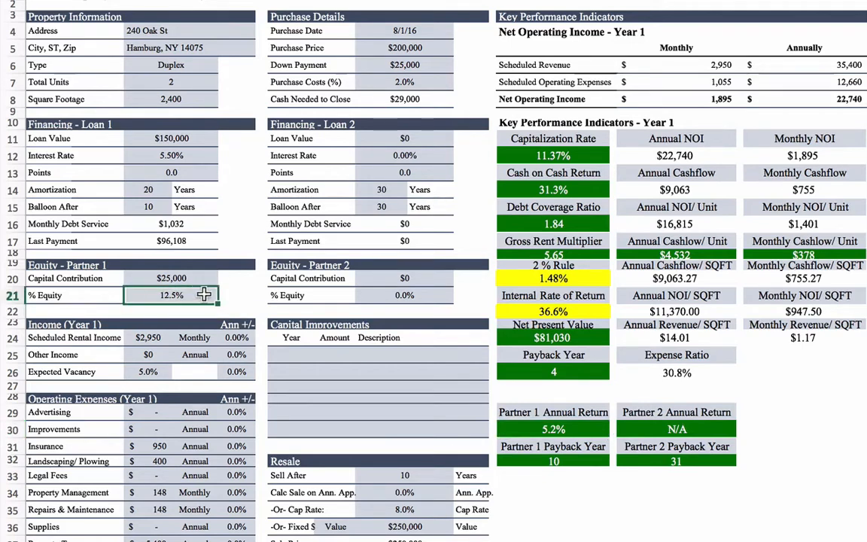
type("25")
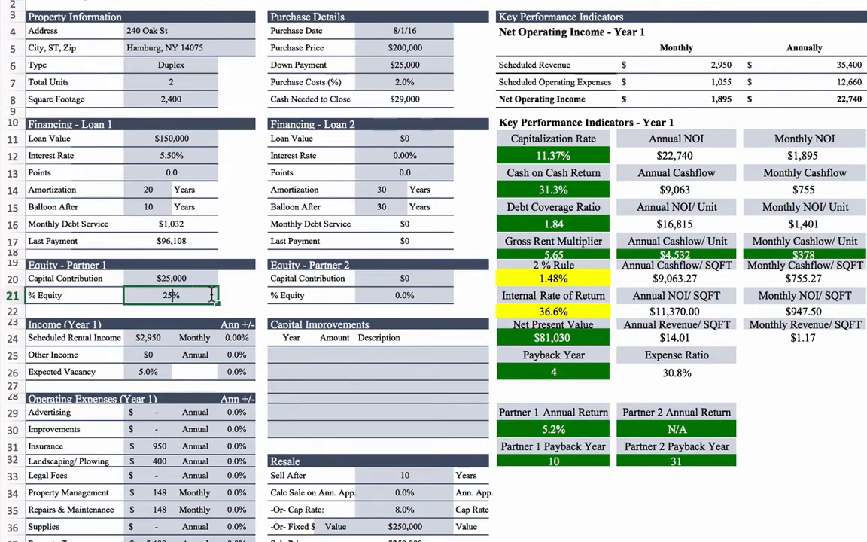
key("Tab")
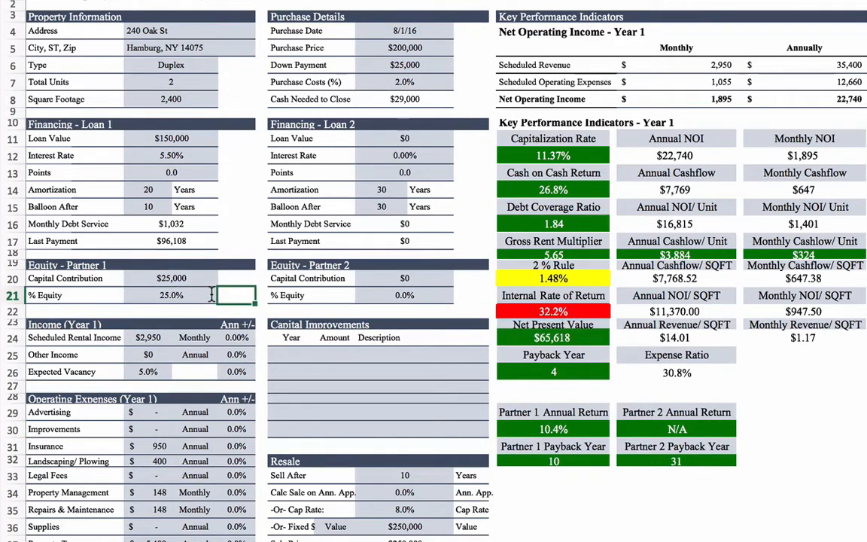
left_click(580, 427)
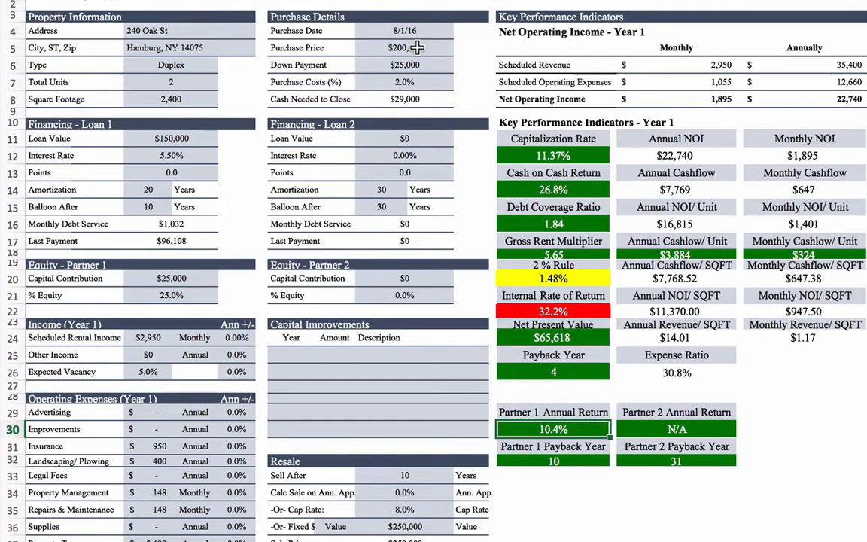
Set Loan 1's loan value to $0 and the down payment to $100,000.
left_click(192, 139)
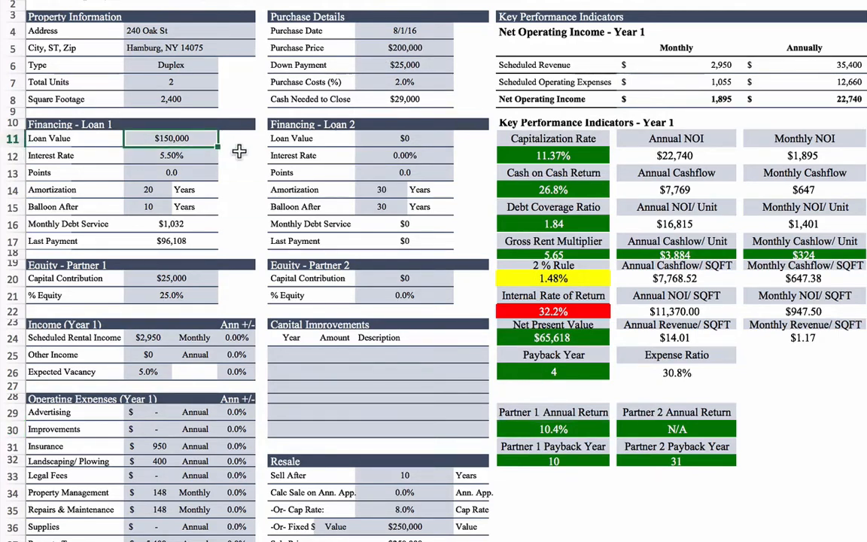
type("0")
key("Return")
left_click(412, 64)
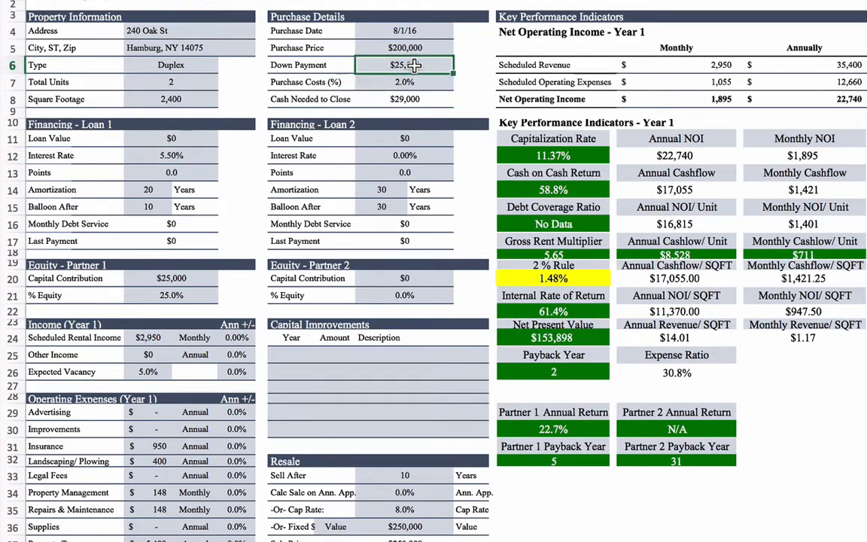
type("500000")
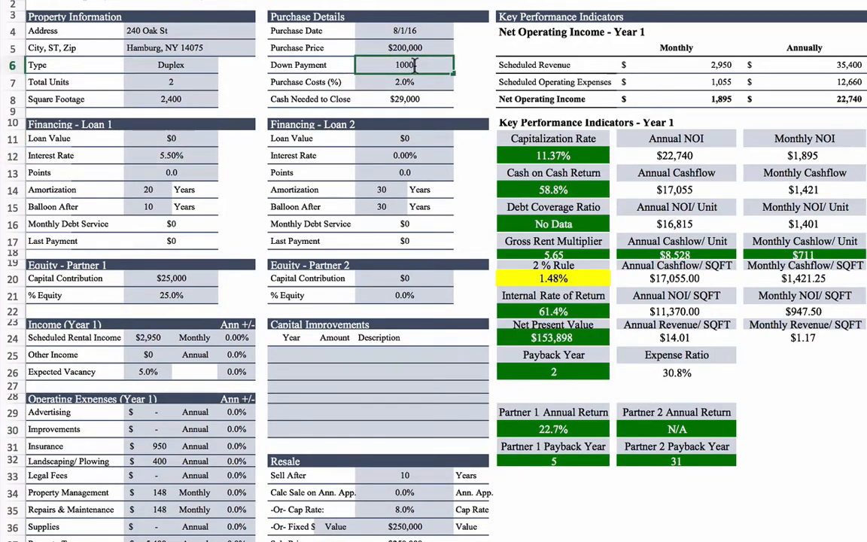
key("Return")
Set Partner 1's capital contribution to $100,000 and equity share to 50%.
left_click(197, 278)
type("100")
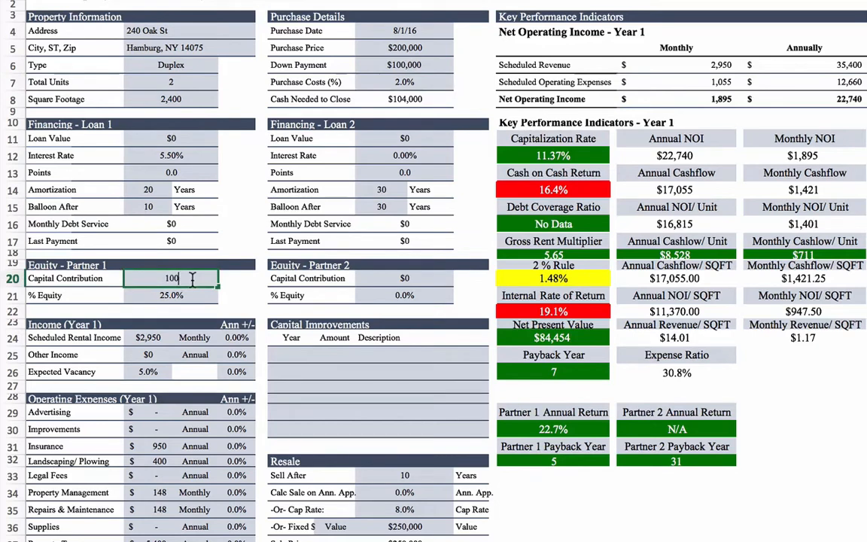
type(",000")
key("Return")
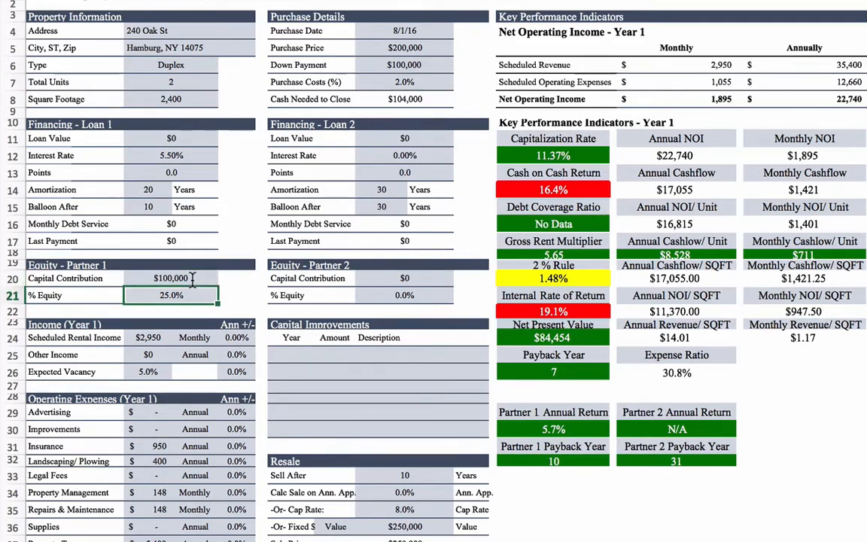
type("50")
key("Return")
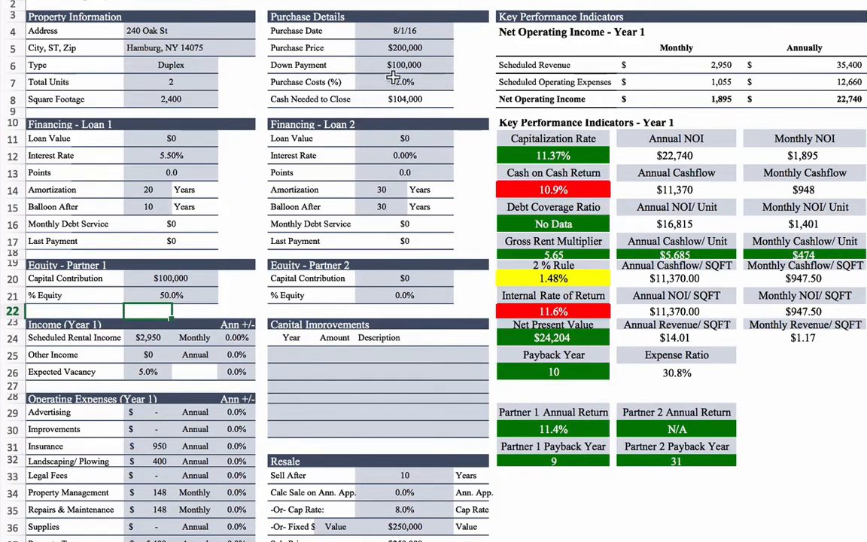
Set the down payment in the purchase details back to $25,000.
left_click(411, 63)
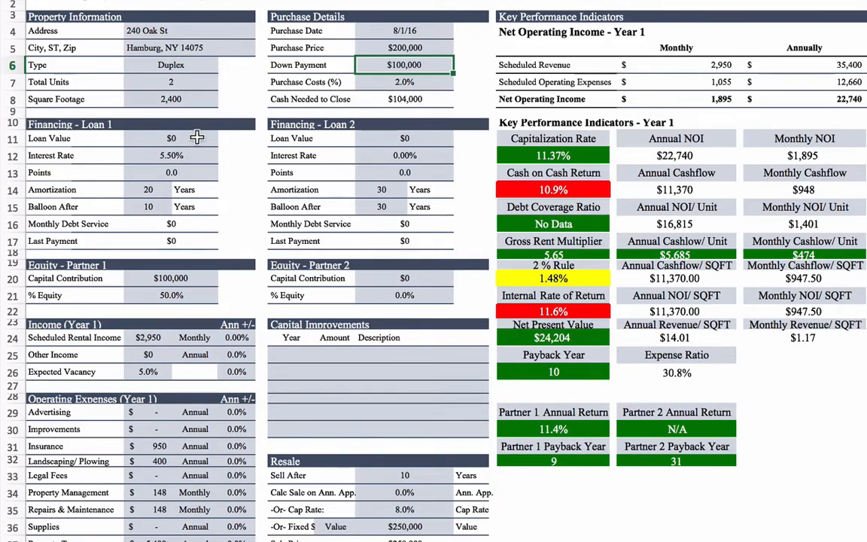
type("25")
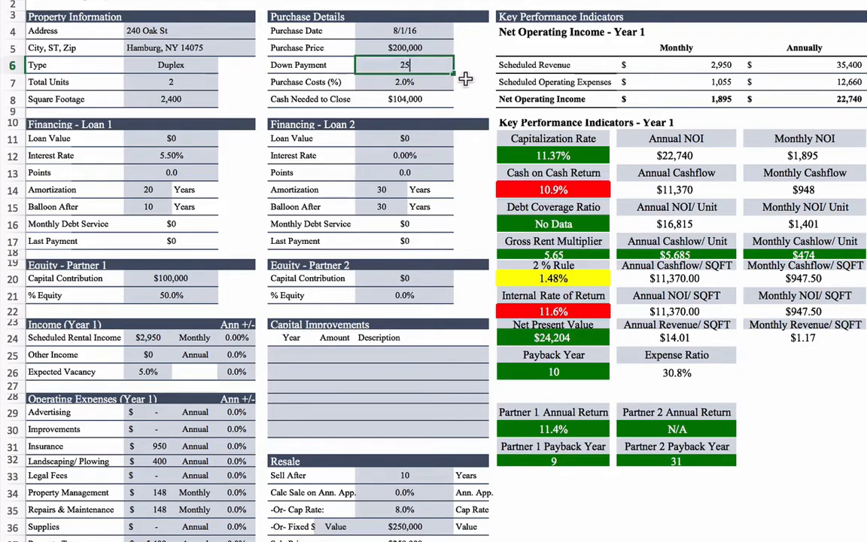
type(",000")
key("Return")
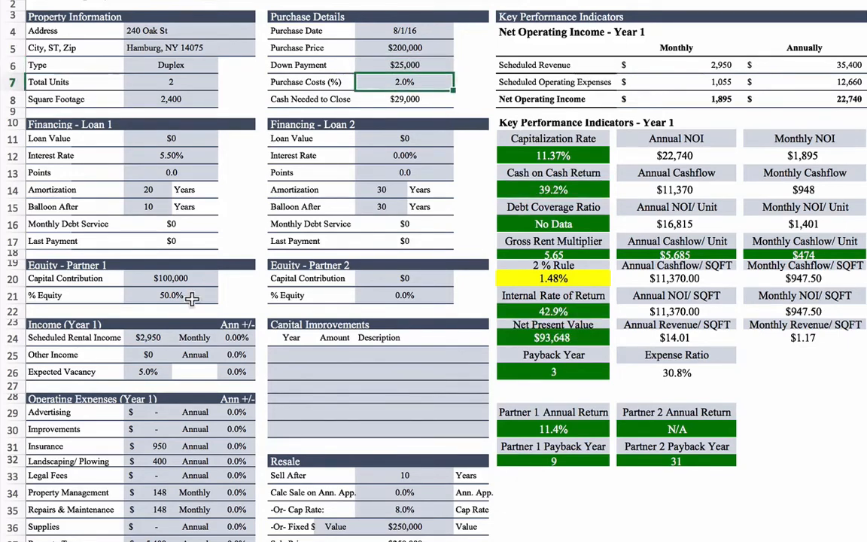
Set Partner 1's capital contribution back to $25,000 and the equity share to 25%.
left_click(187, 277)
type("250000")
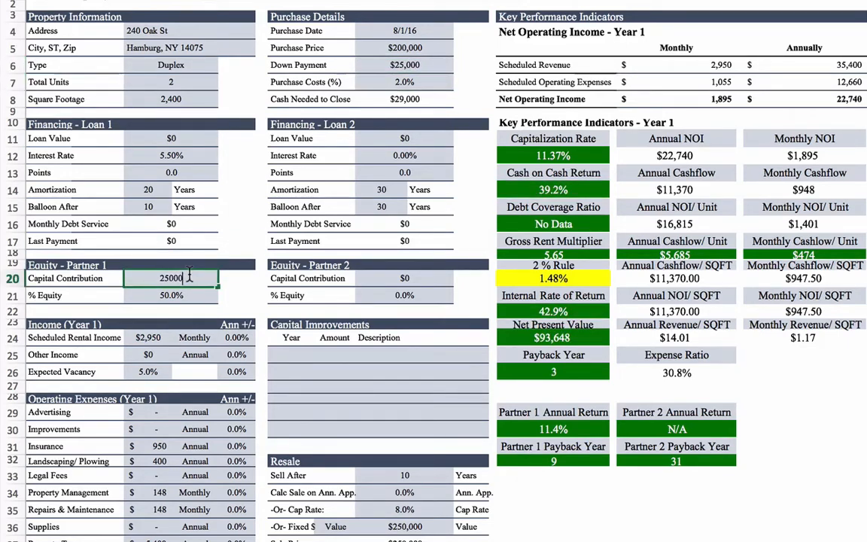
key("Return")
left_click(189, 277)
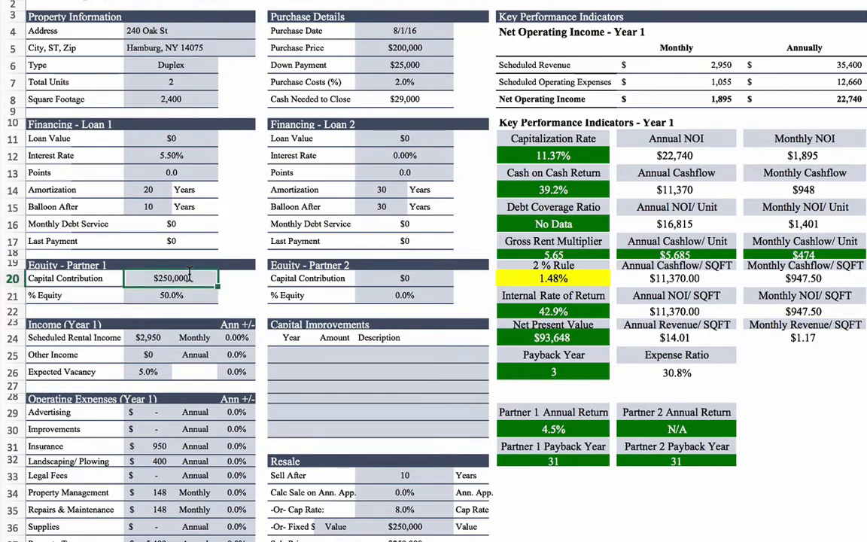
type("25000")
key("Return")
type("25")
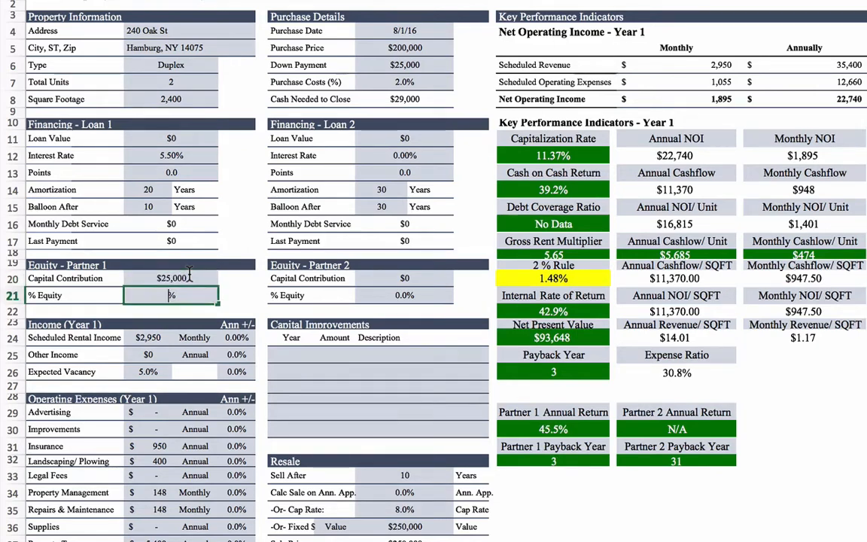
Restore Loan 1's loan value to $150,000.
key("Up")
key("Up")
key("Up")
key("Up")
key("Up")
key("Up")
key("Up")
key("Up")
key("Up")
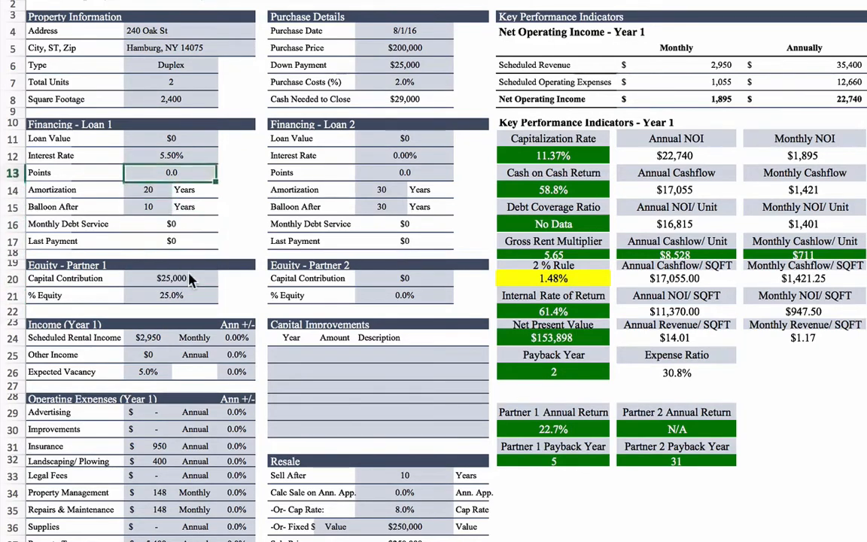
type("150,000")
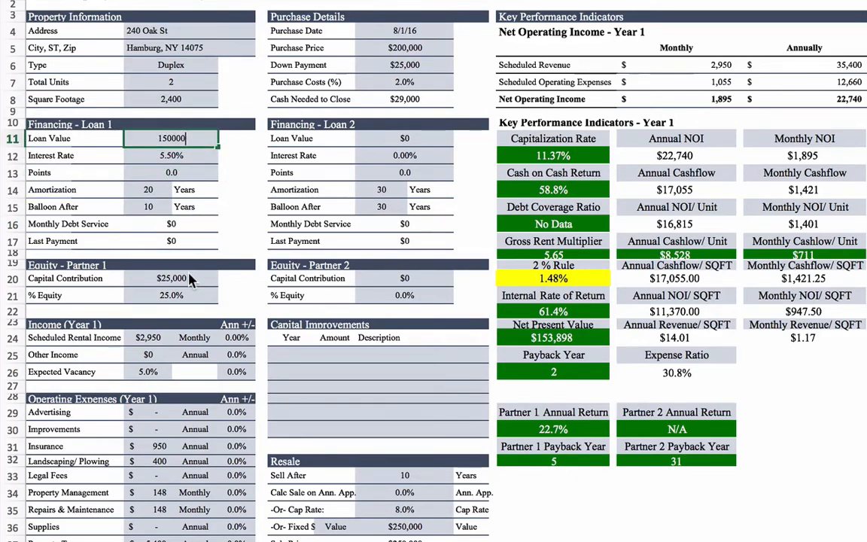
key("Return")
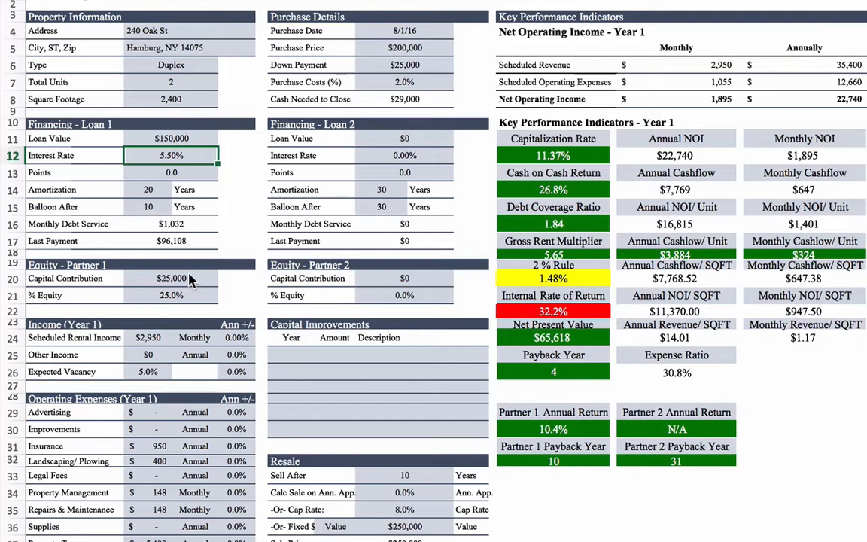
Set Loan 1's amortization and balloon term to 30 years and compare its monthly debt service with the last payment.
key("Down")
key("Down")
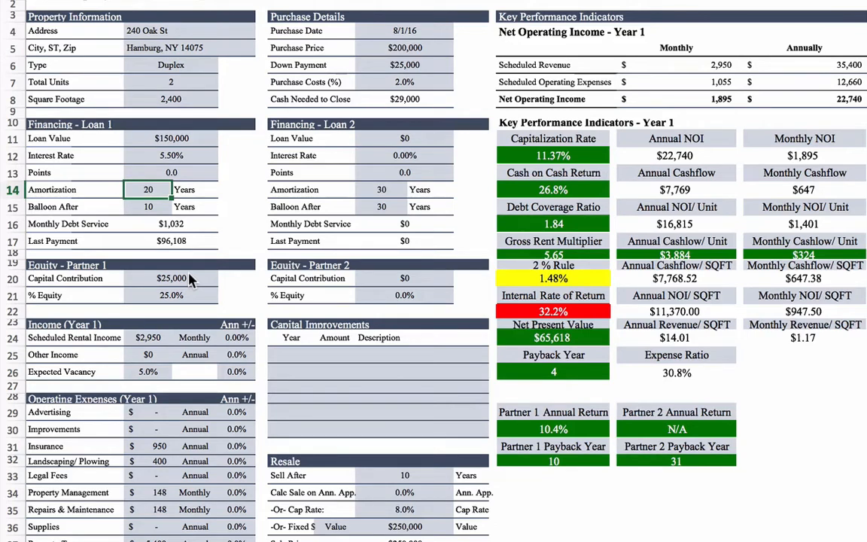
type("30")
key("Return")
type("30")
key("Return")
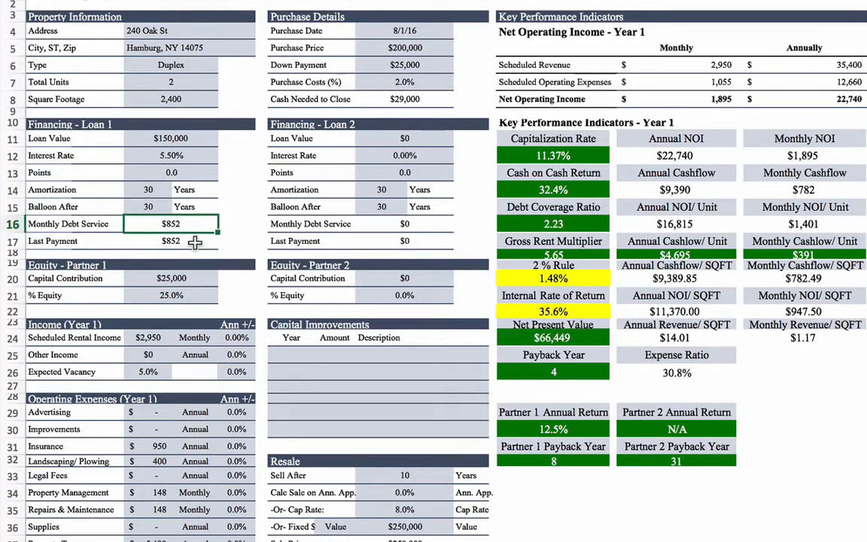
left_click_drag(194, 242, 203, 224)
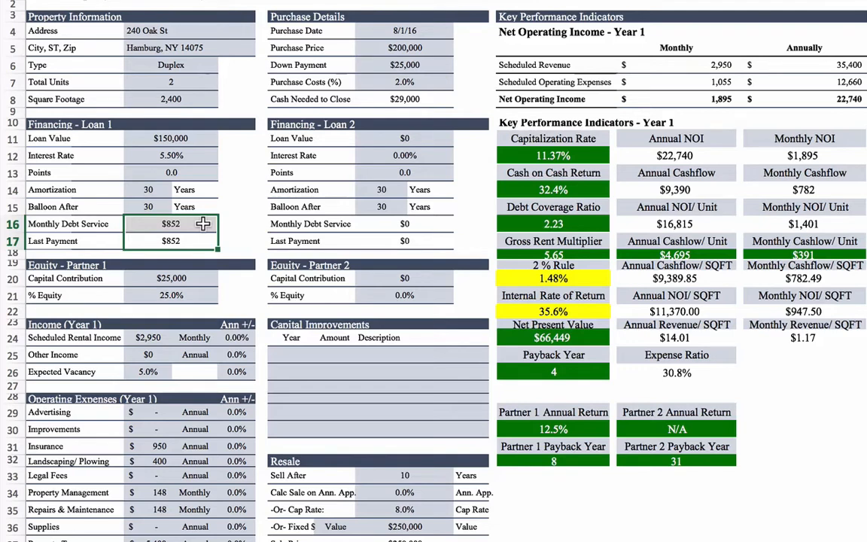
Set Loan 1's amortization and balloon term to 15 years each.
left_click(151, 190)
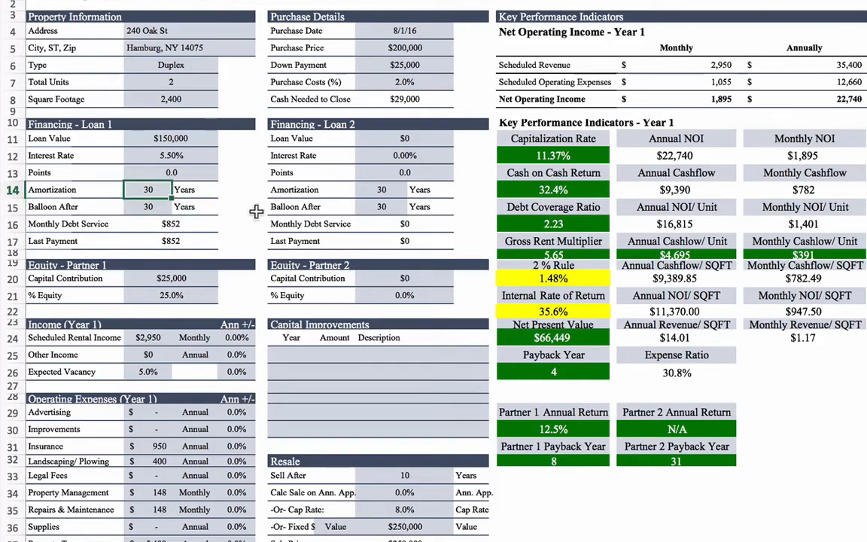
type("15")
key("Return")
type("15")
key("Return")
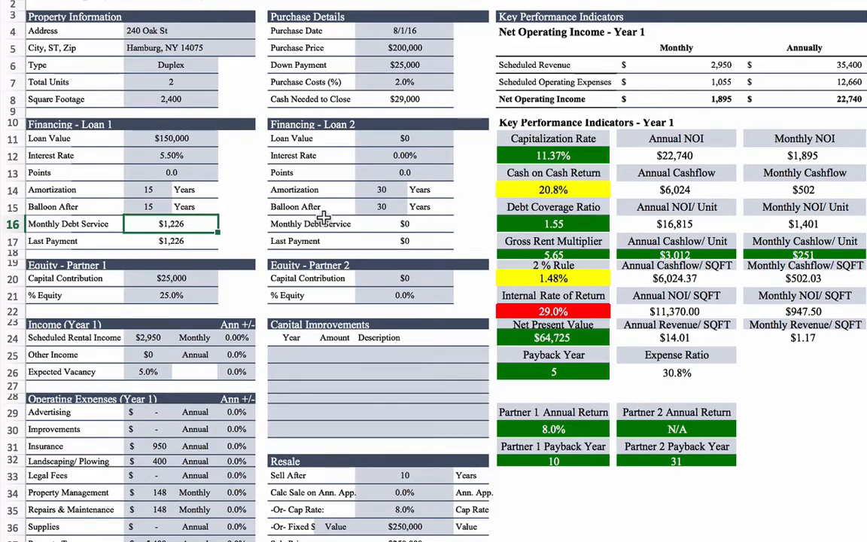
Set Loan 1's amortization to 20 years and its balloon to 10 years.
left_click(127, 188)
type("2")
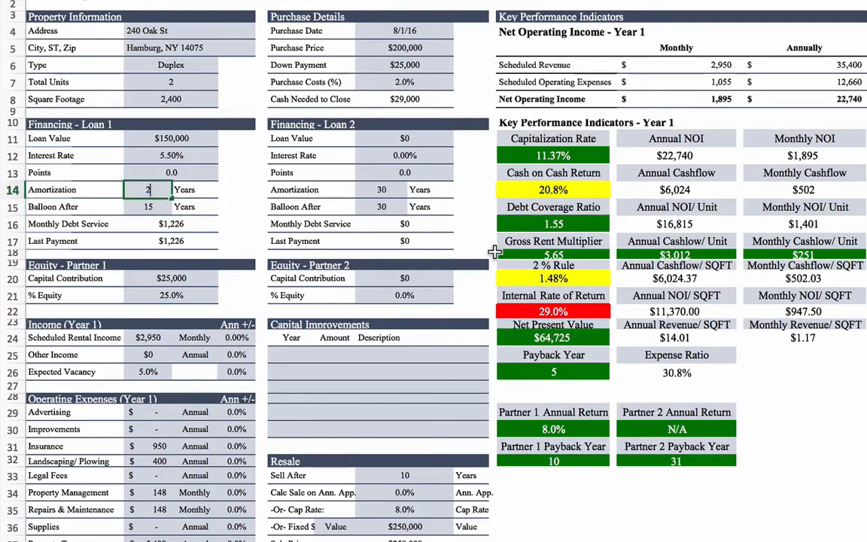
type("0")
key("Return")
type("10")
key("Return")
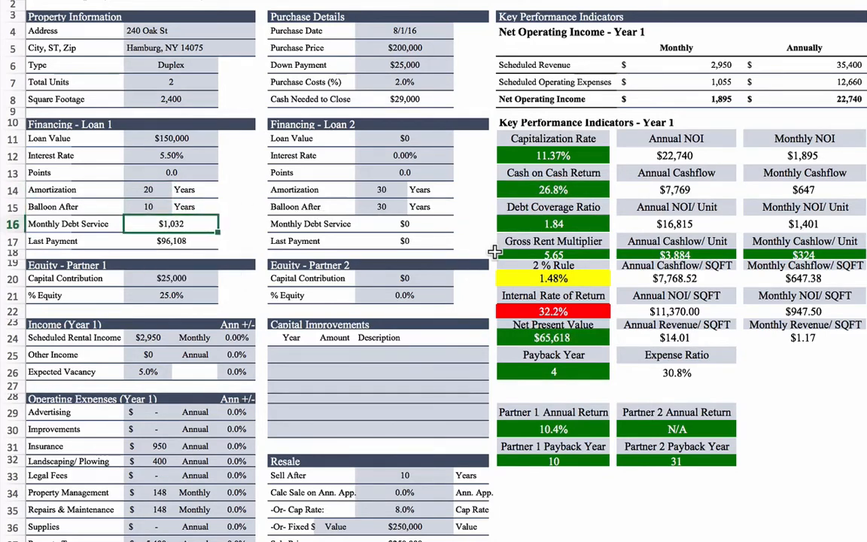
Set Loan 1's amortization and balloon term to 30 years each.
key("Up")
key("Up")
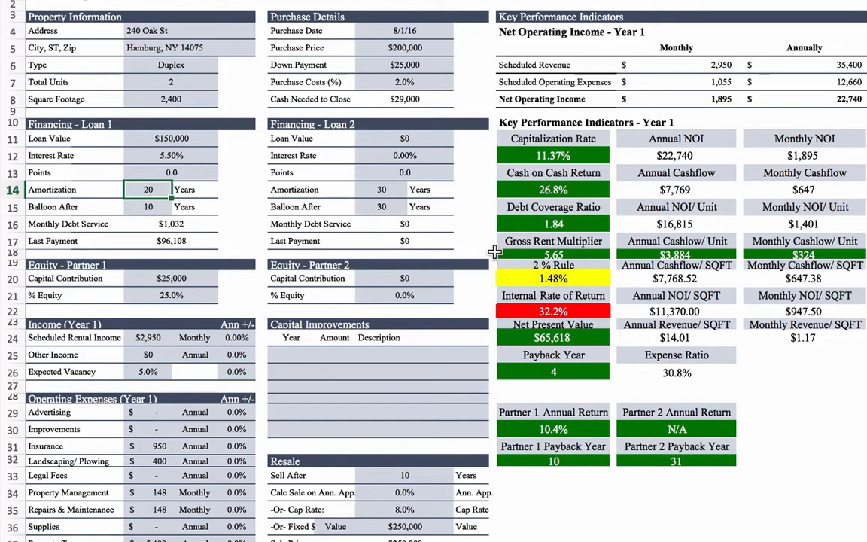
type("30")
key("Return")
type("30")
key("Return")
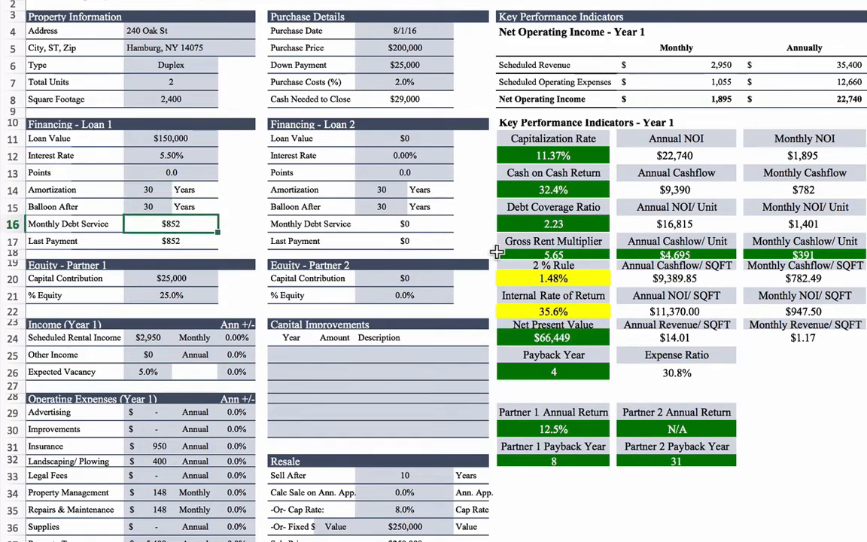